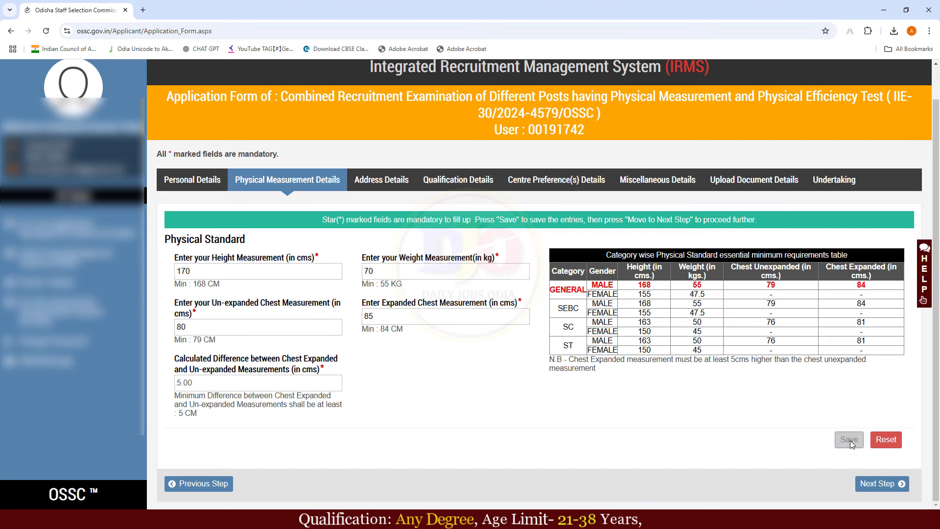
Step: Save the physical measurement details and the address details, advancing the application form to Qualification Details
{"action": "left_click", "coordinate": [849, 439]}
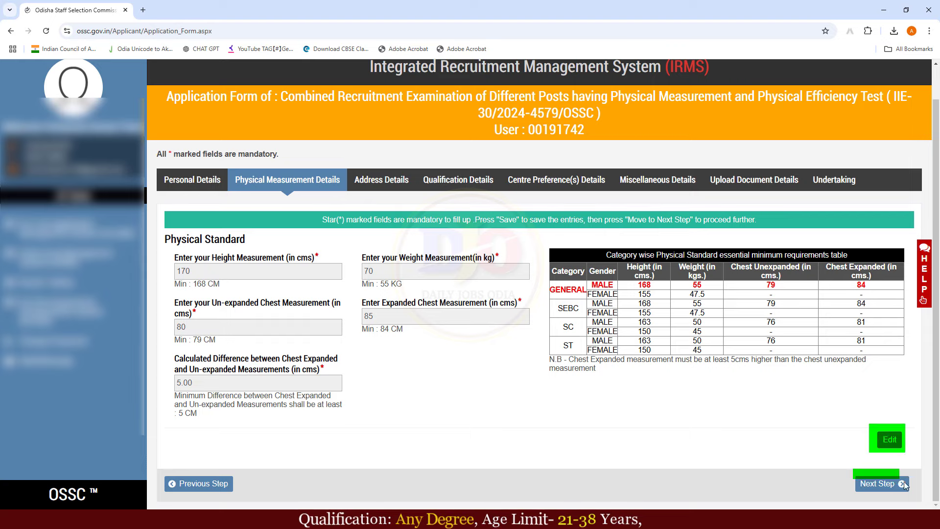
{"action": "left_click", "coordinate": [876, 485]}
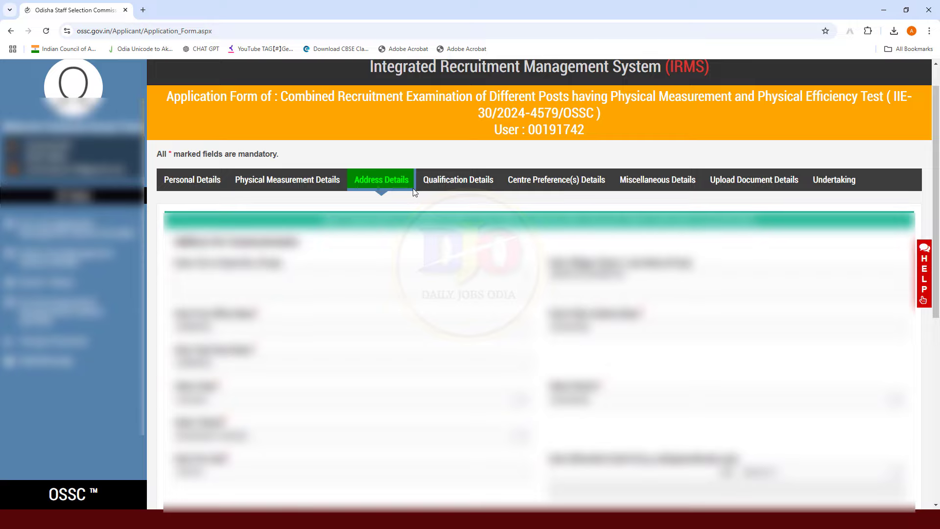
{"action": "left_click_drag", "start_coordinate": [937, 140], "coordinate": [939, 321]}
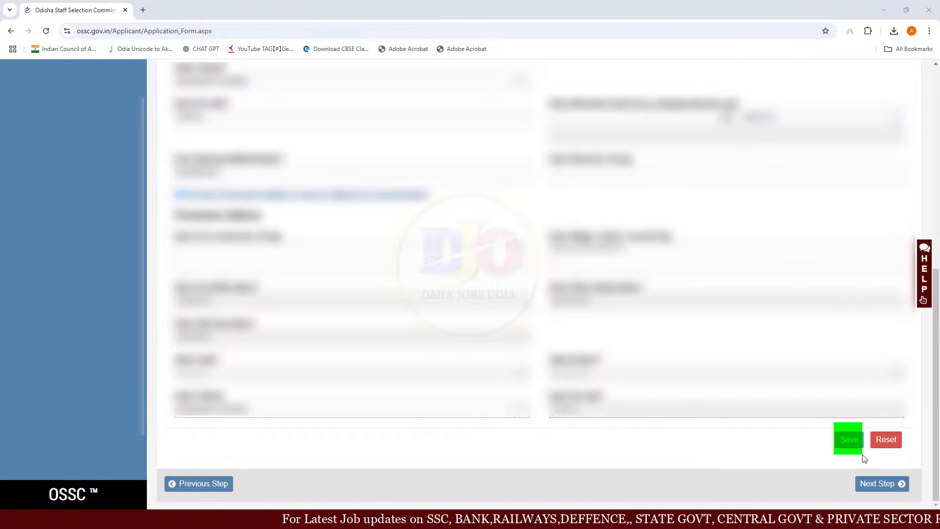
{"action": "left_click", "coordinate": [850, 437]}
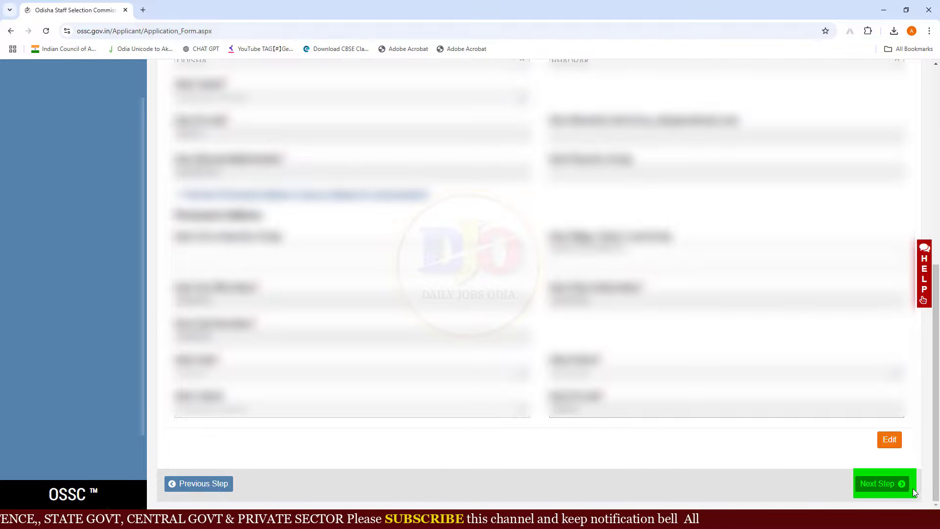
{"action": "left_click", "coordinate": [880, 484]}
Step: Declare that the 10th (HSCE) marks exclude Extra Optional marks and save the 10th qualification entry
{"action": "scroll", "coordinate": [743, 426], "scroll_direction": "up", "scroll_amount": 5}
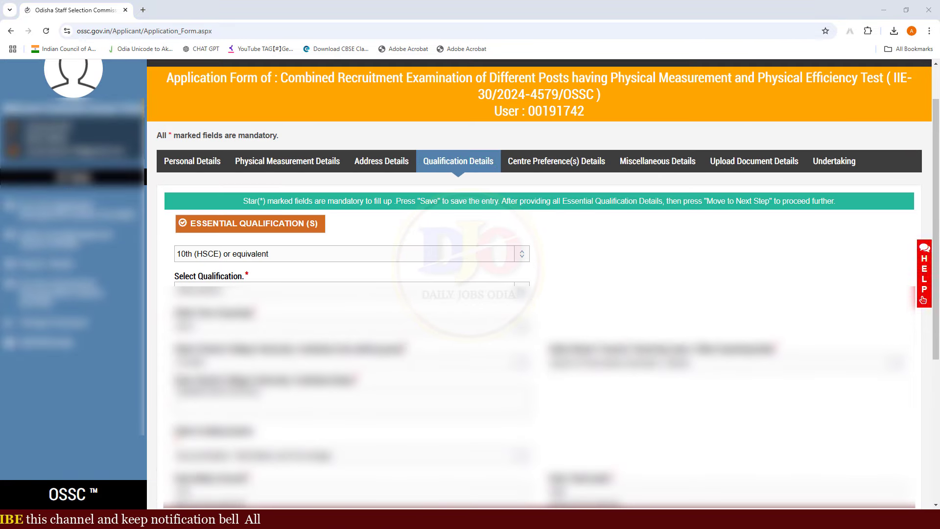
{"action": "scroll", "coordinate": [631, 282], "scroll_direction": "up", "scroll_amount": 1}
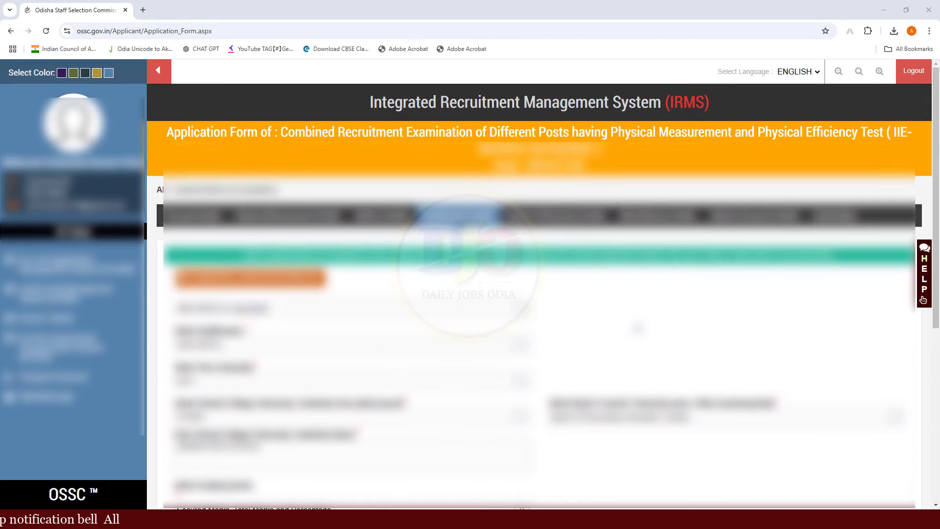
{"action": "scroll", "coordinate": [636, 328], "scroll_direction": "down", "scroll_amount": 3}
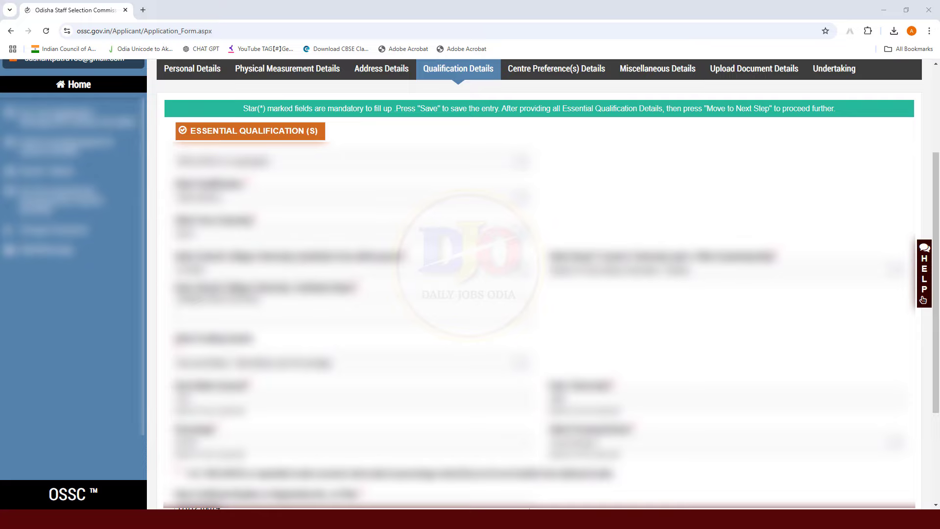
{"action": "scroll", "coordinate": [538, 284], "scroll_direction": "down", "scroll_amount": 3}
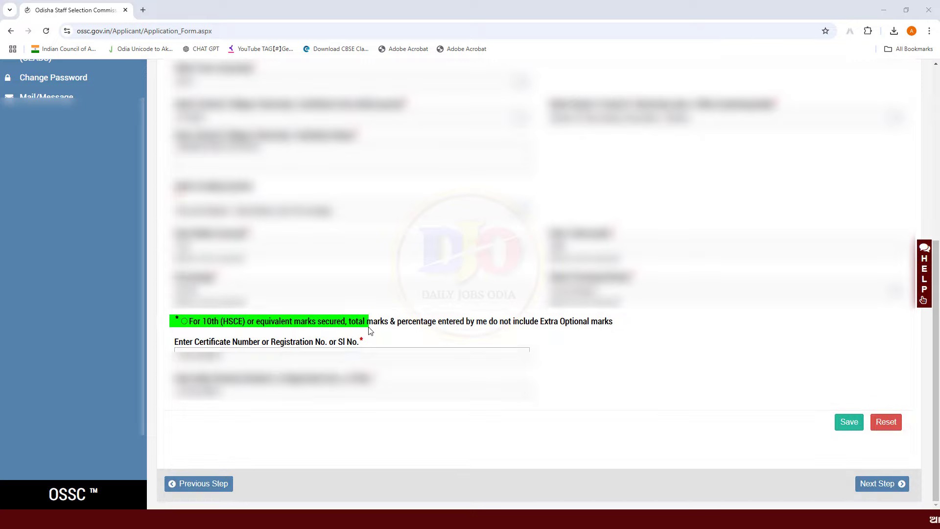
{"action": "left_click", "coordinate": [184, 321]}
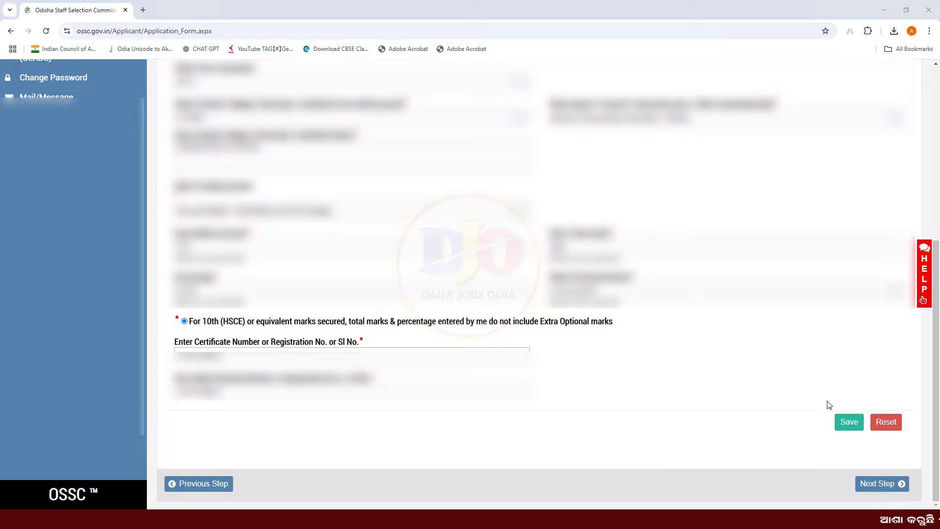
{"action": "left_click", "coordinate": [849, 425]}
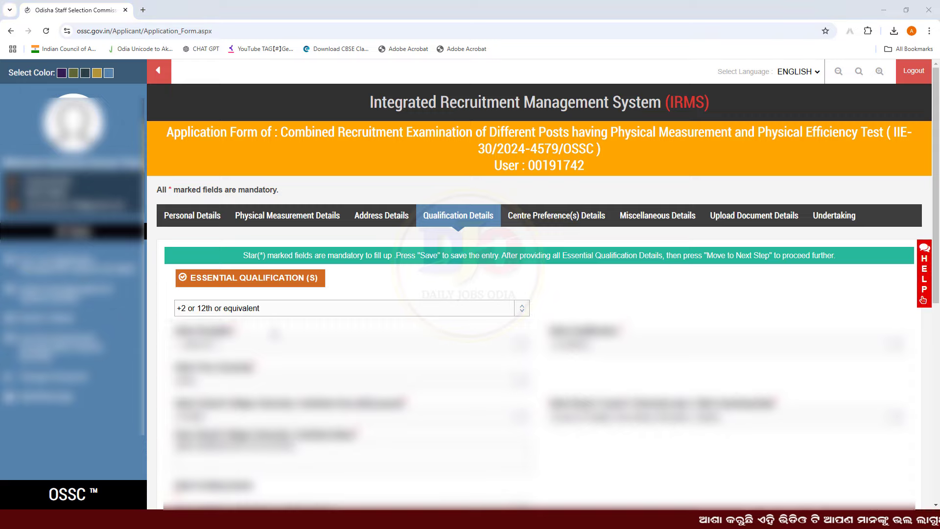
Step: Select the discipline for the +2 or 12th qualification and save the entry
{"action": "scroll", "coordinate": [539, 284], "scroll_direction": "down", "scroll_amount": 3}
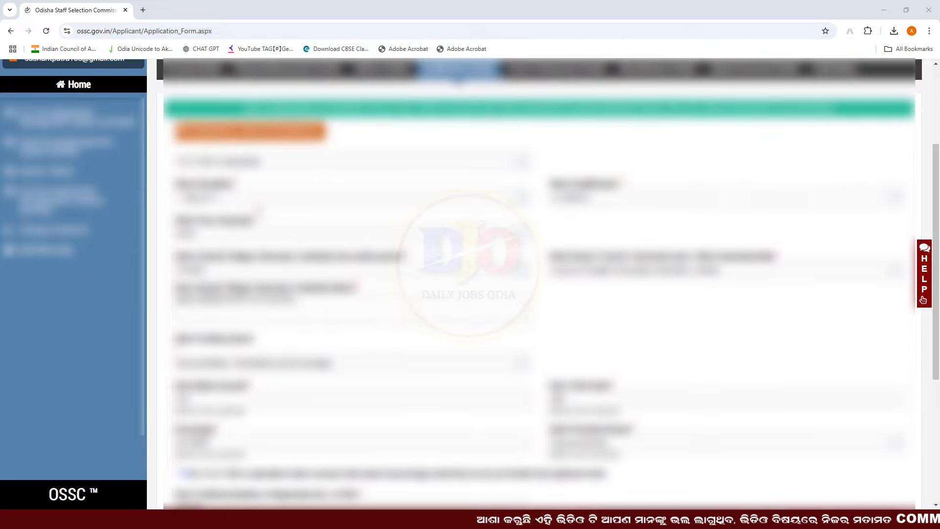
{"action": "left_click", "coordinate": [350, 197]}
{"action": "left_click", "coordinate": [316, 237]}
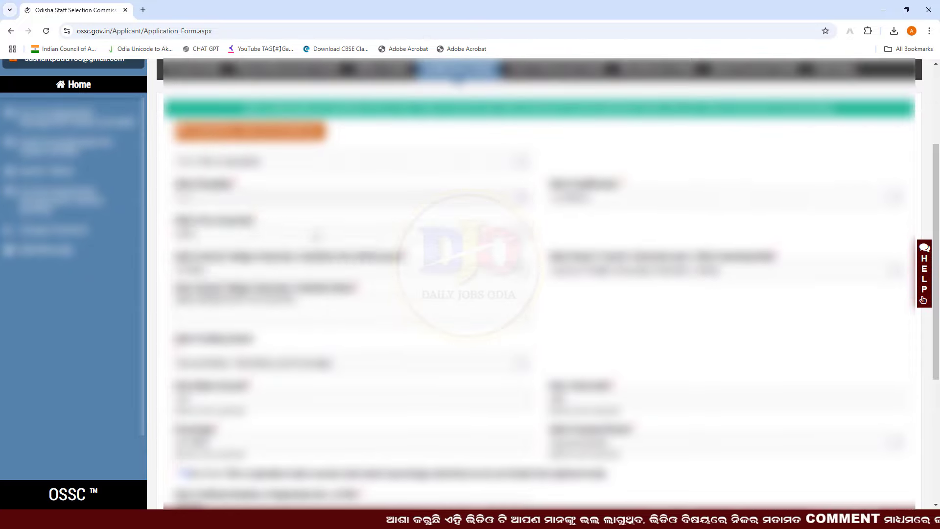
{"action": "scroll", "coordinate": [539, 284], "scroll_direction": "down", "scroll_amount": 4}
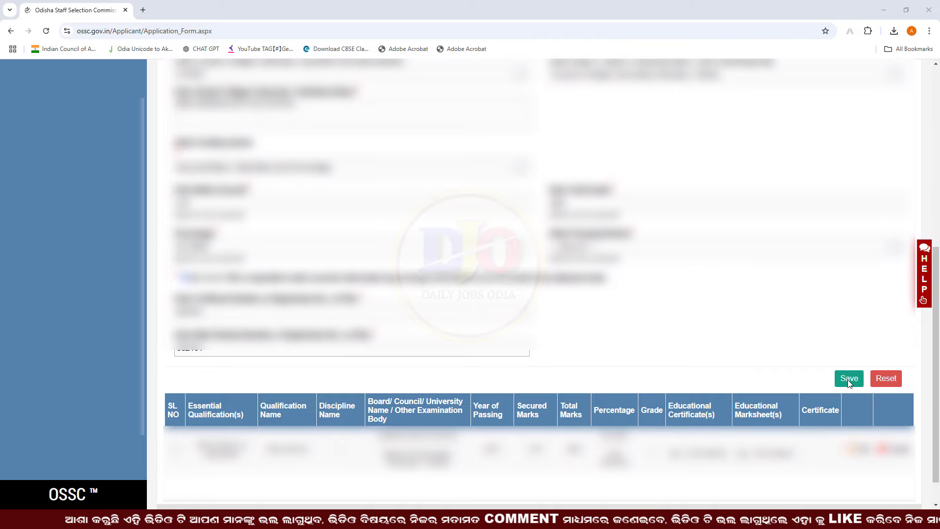
{"action": "left_click", "coordinate": [849, 376]}
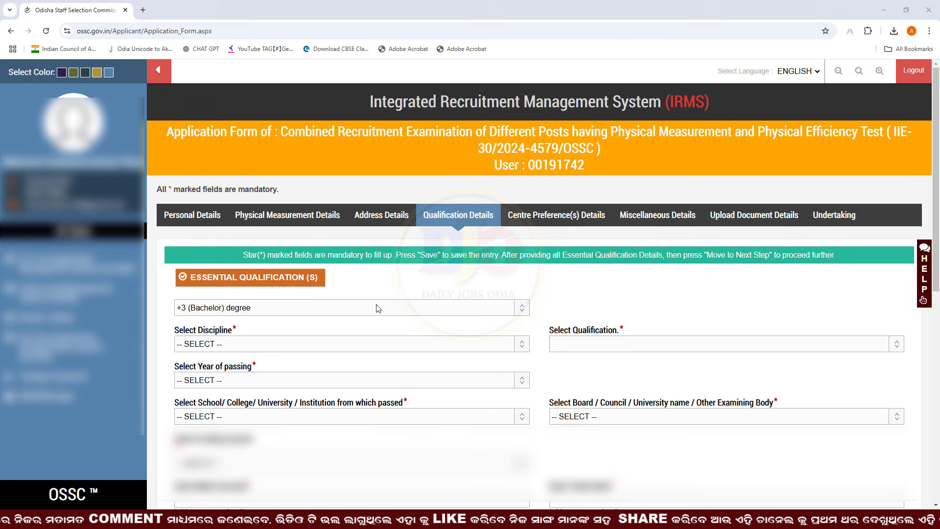
Step: Set the +3 (Bachelor) degree's discipline to Arts and its qualification to Bachelor of Arts
{"action": "scroll", "coordinate": [376, 308], "scroll_direction": "down", "scroll_amount": 2}
{"action": "left_click", "coordinate": [283, 247]}
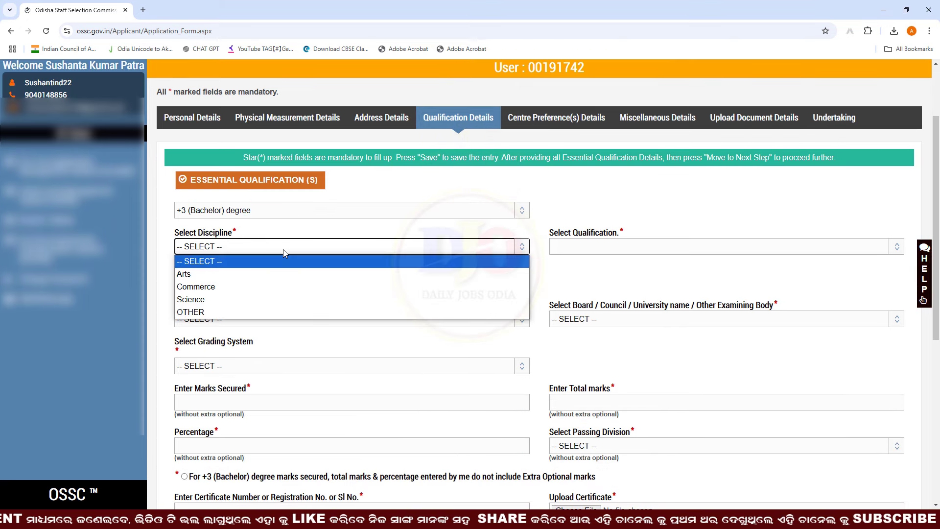
{"action": "left_click", "coordinate": [294, 275]}
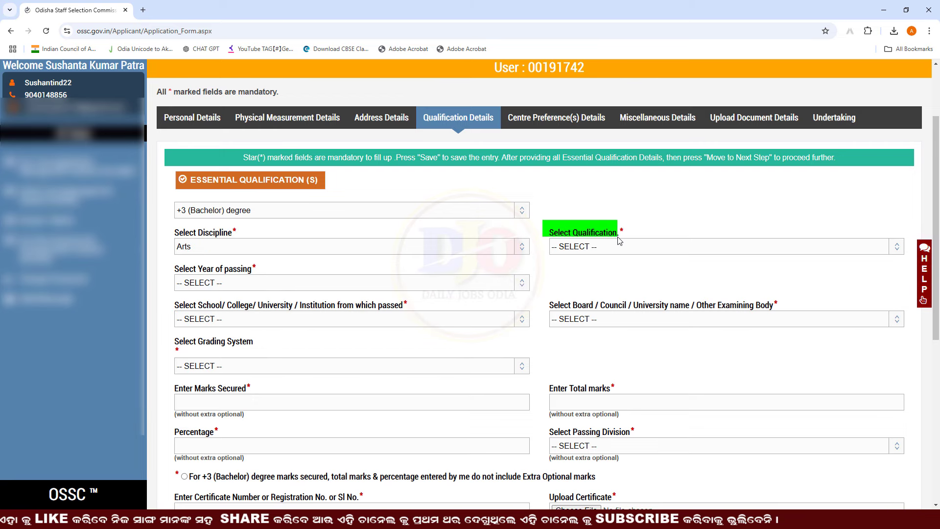
{"action": "left_click", "coordinate": [625, 249]}
{"action": "left_click", "coordinate": [621, 274]}
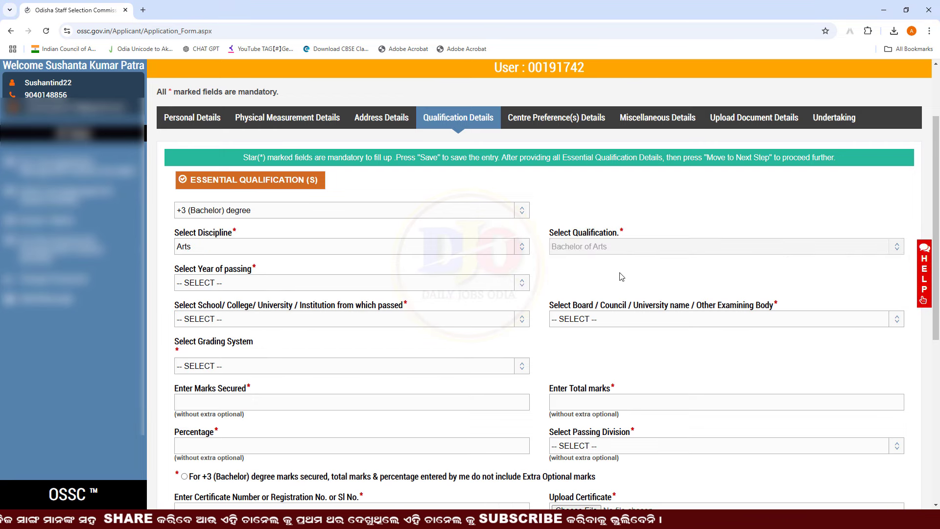
Step: Review the available grading system and passing division options for the bachelor degree without choosing any
{"action": "scroll", "coordinate": [405, 295], "scroll_direction": "down", "scroll_amount": 2}
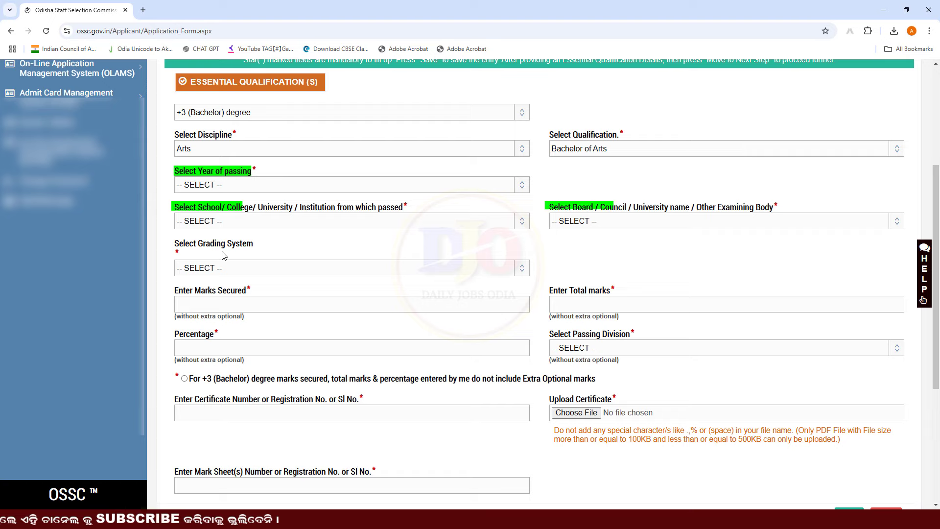
{"action": "left_click", "coordinate": [257, 270]}
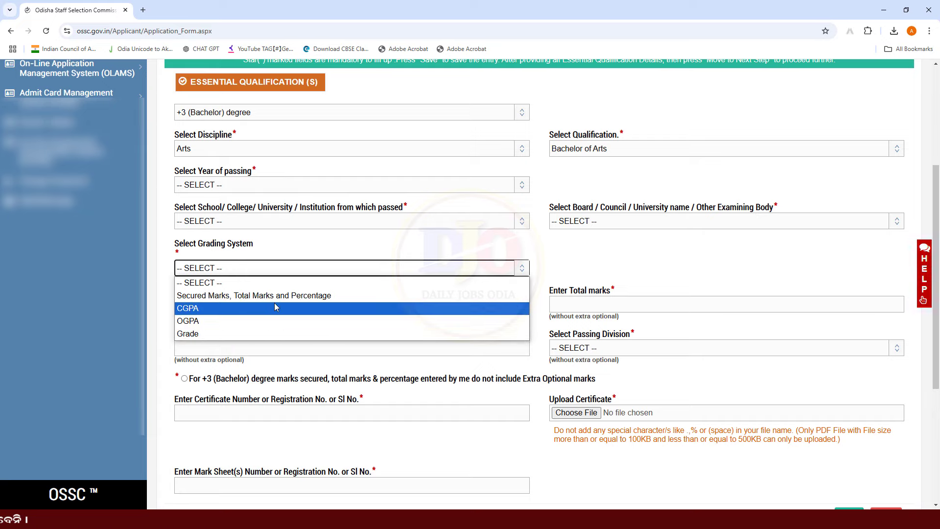
{"action": "key", "text": "Escape"}
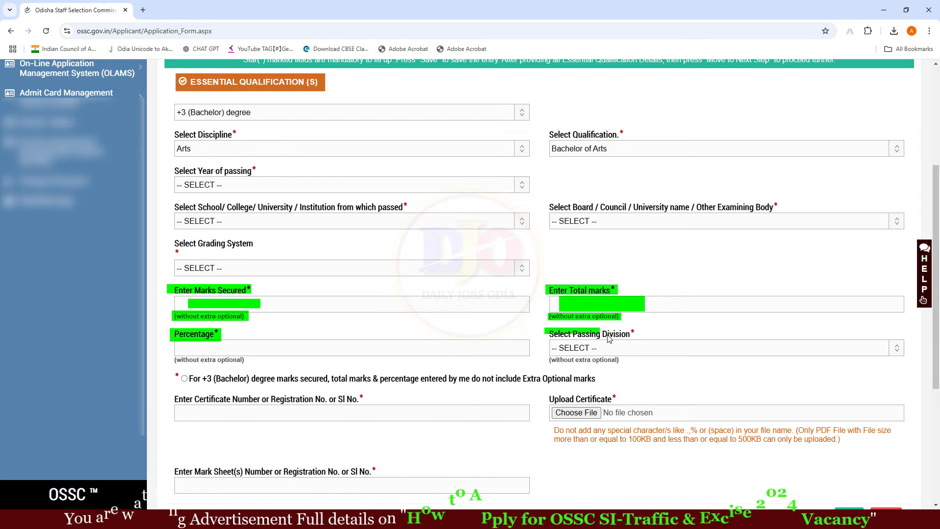
{"action": "left_click", "coordinate": [643, 352]}
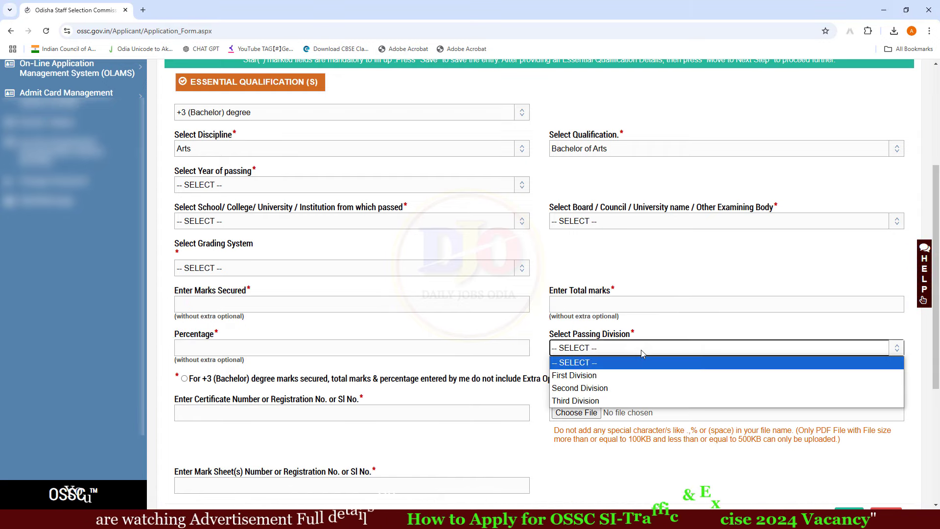
{"action": "left_click", "coordinate": [677, 287]}
Step: Declare that the +3 (Bachelor) degree marks exclude Extra Optional marks and save the degree entry
{"action": "scroll", "coordinate": [380, 308], "scroll_direction": "down", "scroll_amount": 4}
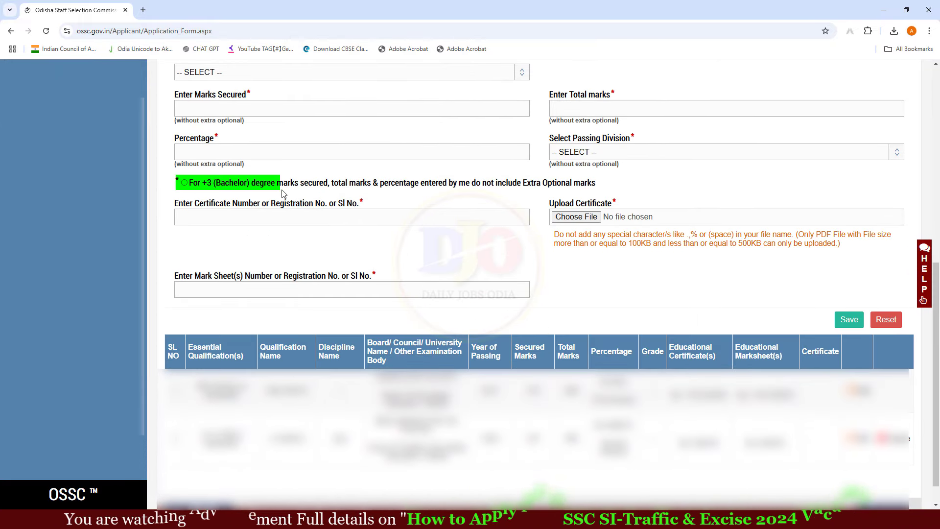
{"action": "left_click", "coordinate": [185, 182]}
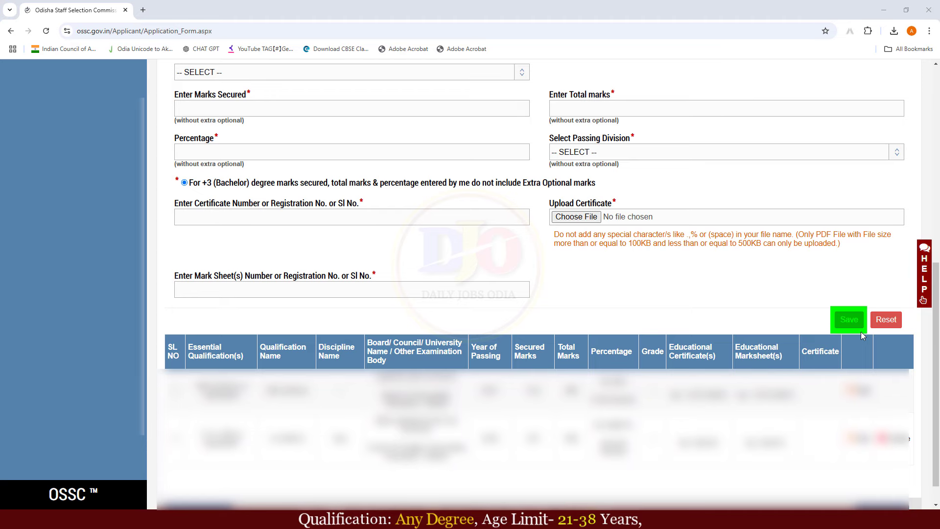
{"action": "left_click", "coordinate": [851, 321]}
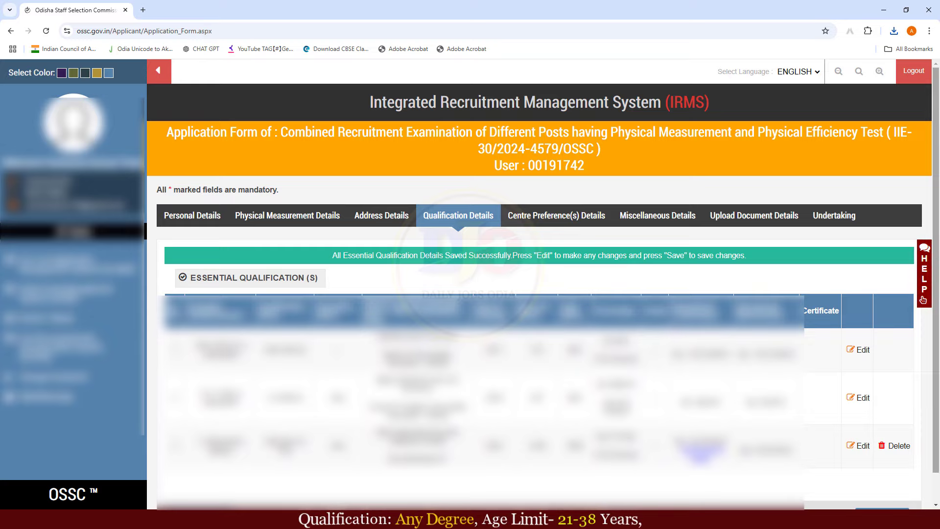
Step: Check the saved essential qualifications table and proceed to Centre Preference(s) Details
{"action": "scroll", "coordinate": [792, 240], "scroll_direction": "down", "scroll_amount": 1}
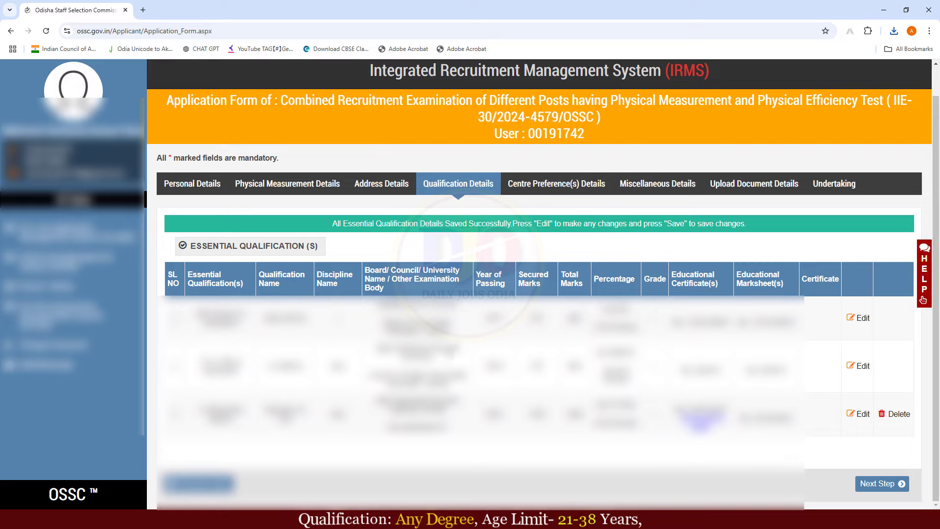
{"action": "left_click_drag", "start_coordinate": [936, 223], "coordinate": [939, 195]}
{"action": "scroll", "coordinate": [938, 195], "scroll_direction": "down", "scroll_amount": 1}
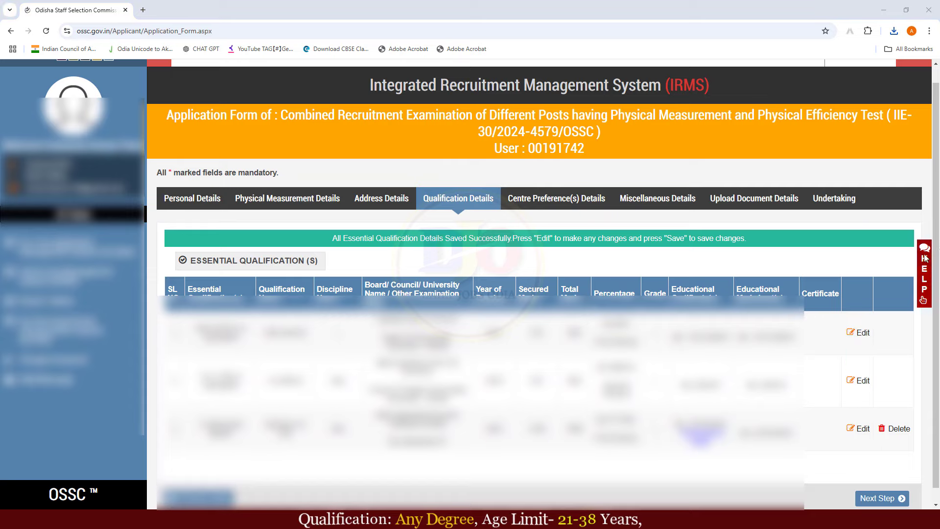
{"action": "scroll", "coordinate": [925, 258], "scroll_direction": "down", "scroll_amount": 1}
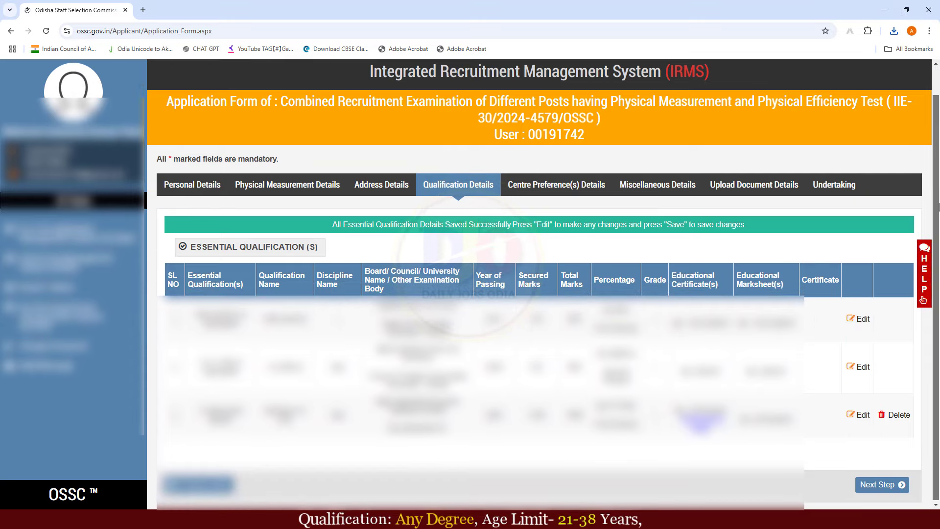
{"action": "left_click", "coordinate": [876, 484]}
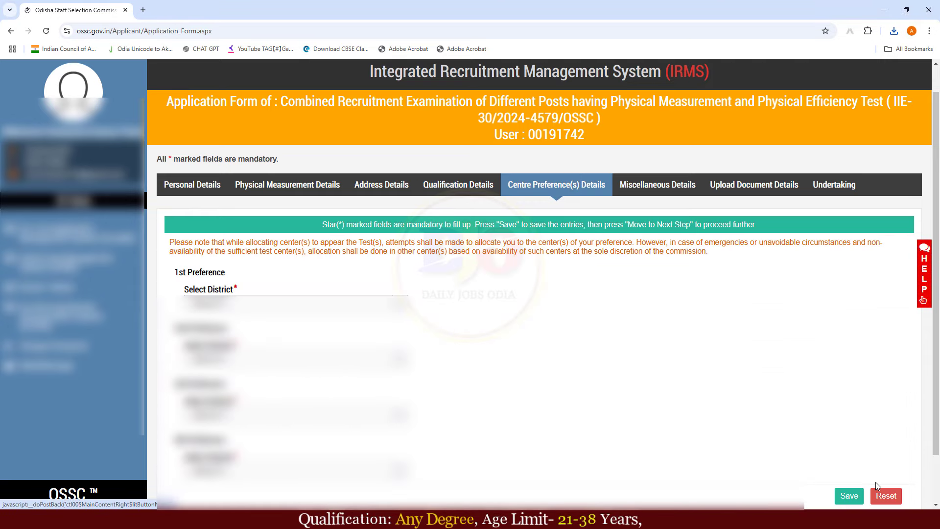
Step: Save Bhadrak, Balasore, Khordha and Cuttack as the first to fourth centre preferences and proceed to Miscellaneous Details
{"action": "left_click_drag", "start_coordinate": [501, 174], "coordinate": [601, 196]}
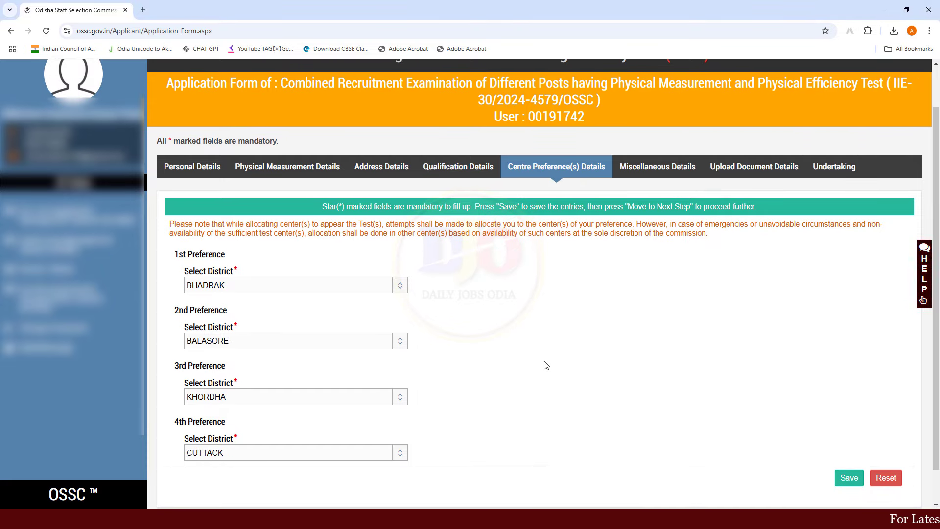
{"action": "scroll", "coordinate": [588, 391], "scroll_direction": "down", "scroll_amount": 1}
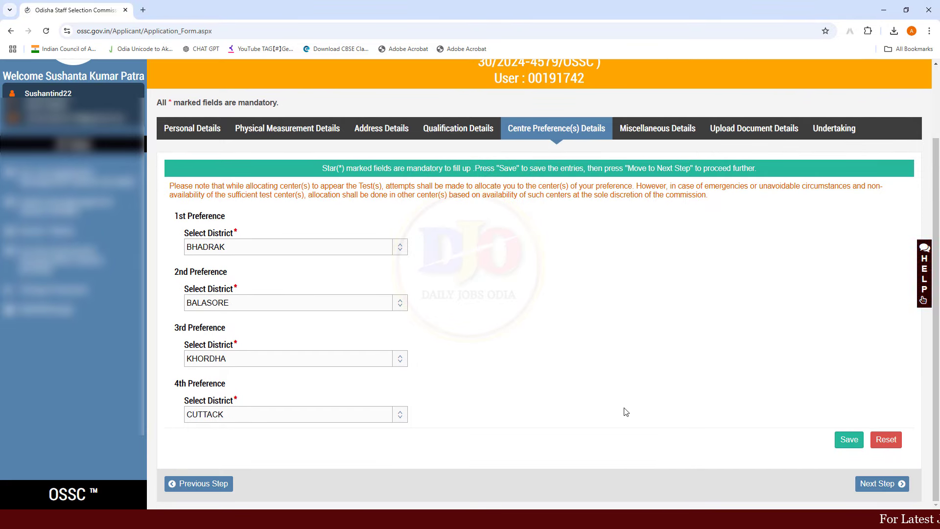
{"action": "left_click", "coordinate": [850, 440]}
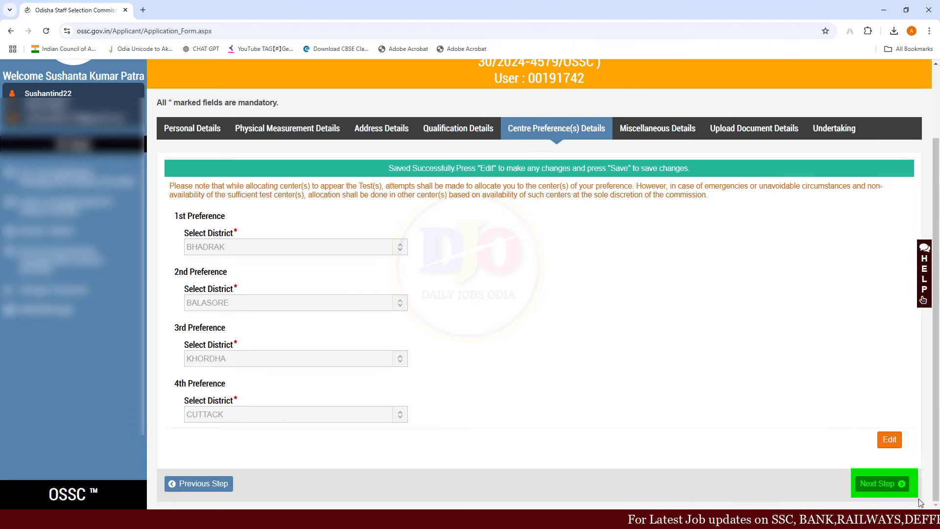
{"action": "left_click", "coordinate": [882, 484]}
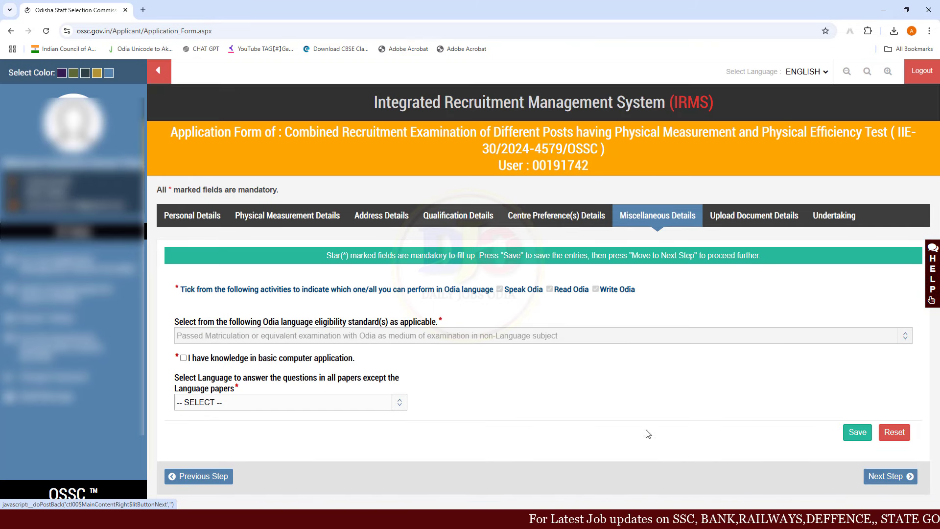